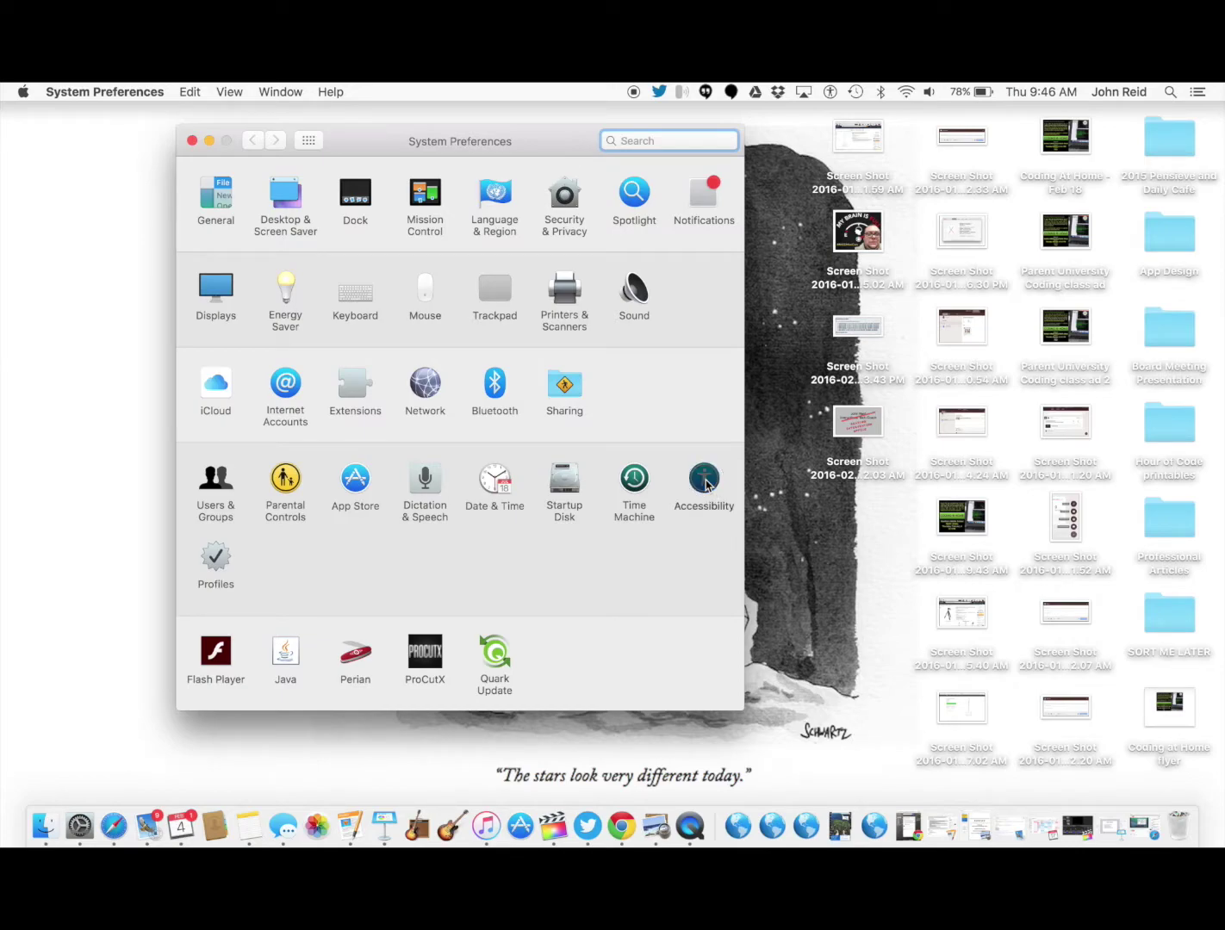
Step: Go to Accessibility's Zoom settings and bring up the Zoom Style options list
{"action": "left_click", "coordinate": [705, 480]}
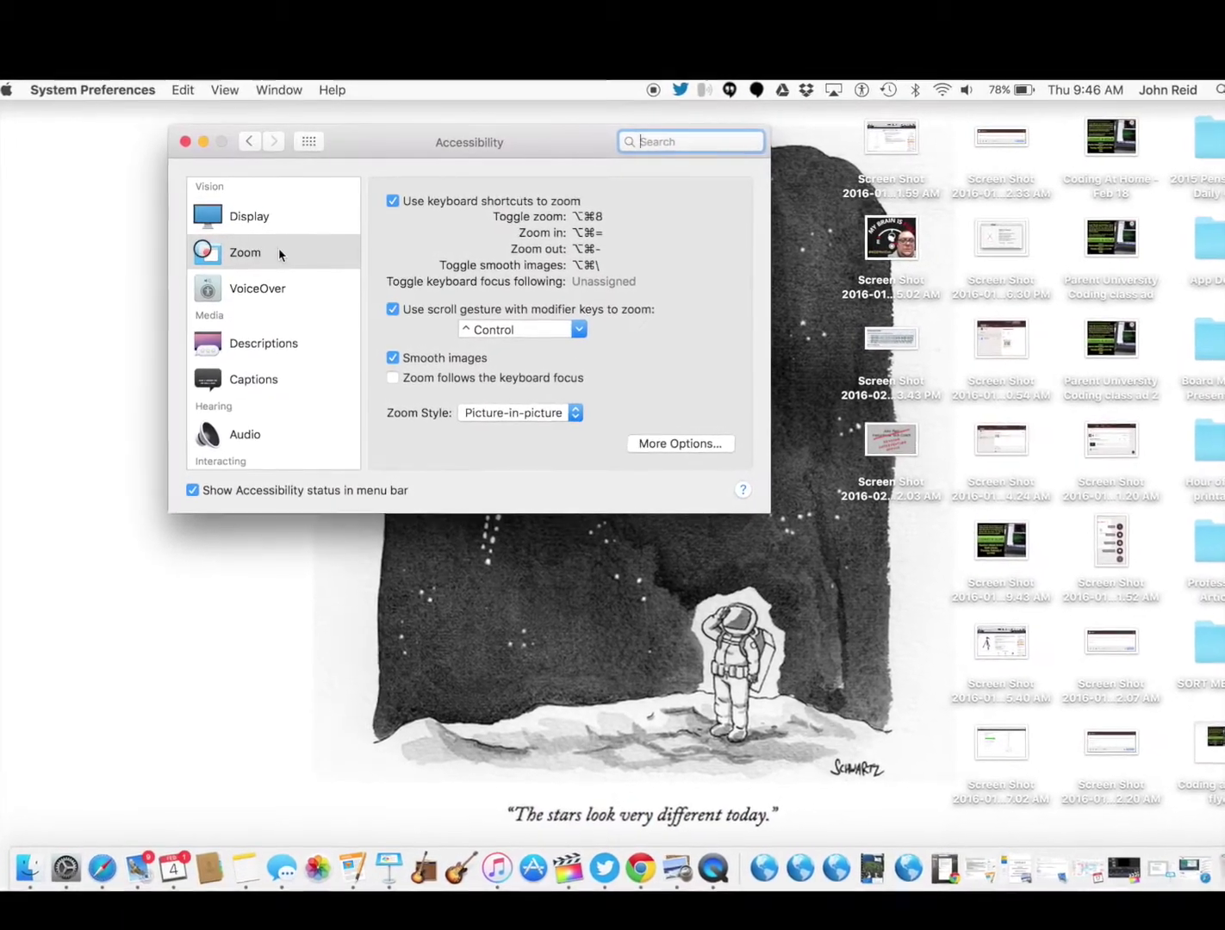
{"action": "left_click", "coordinate": [277, 254]}
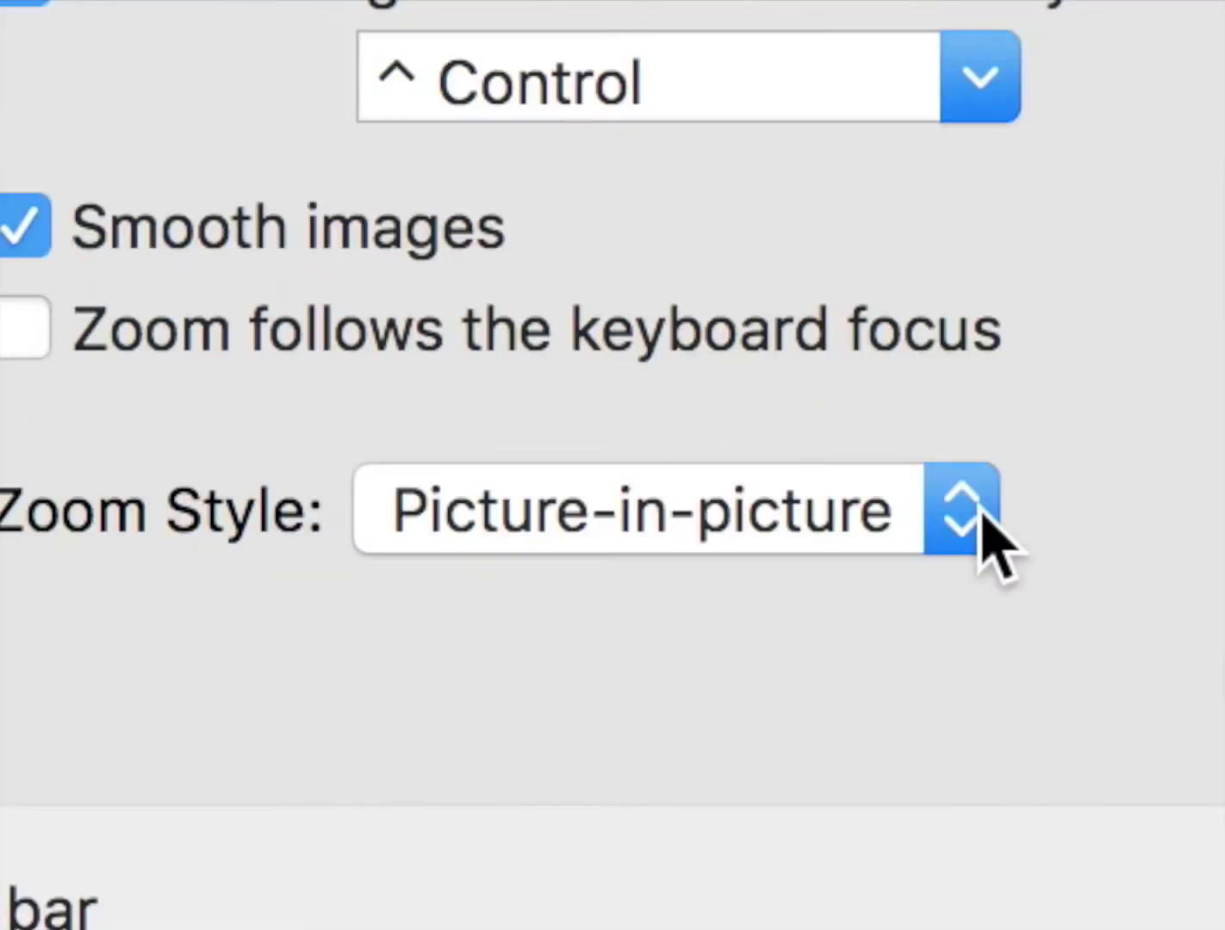
{"action": "left_click", "coordinate": [976, 510]}
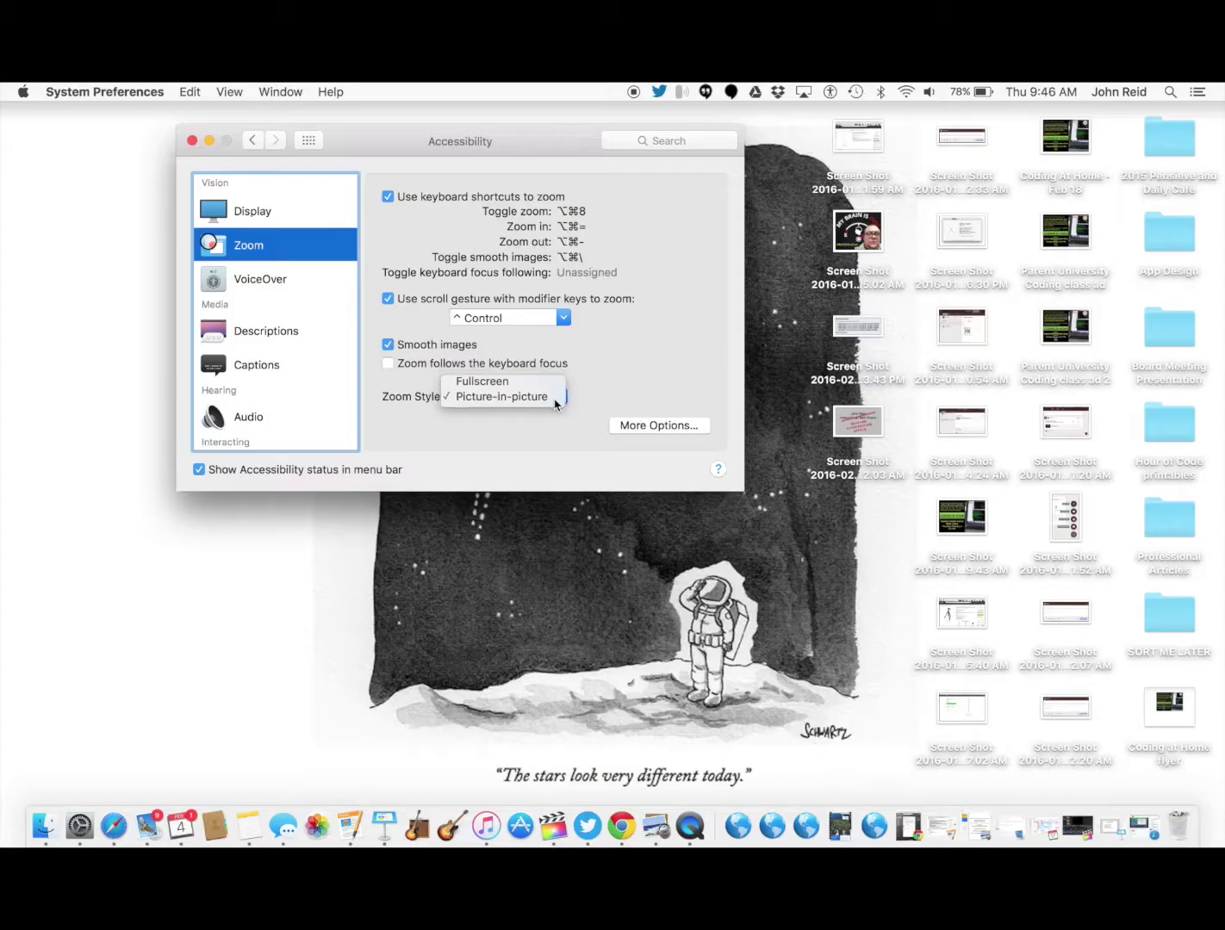
Step: Choose Picture-in-picture zoom style, turn on the lens with Option-Command-8, and magnify it twice
{"action": "left_click", "coordinate": [930, 523]}
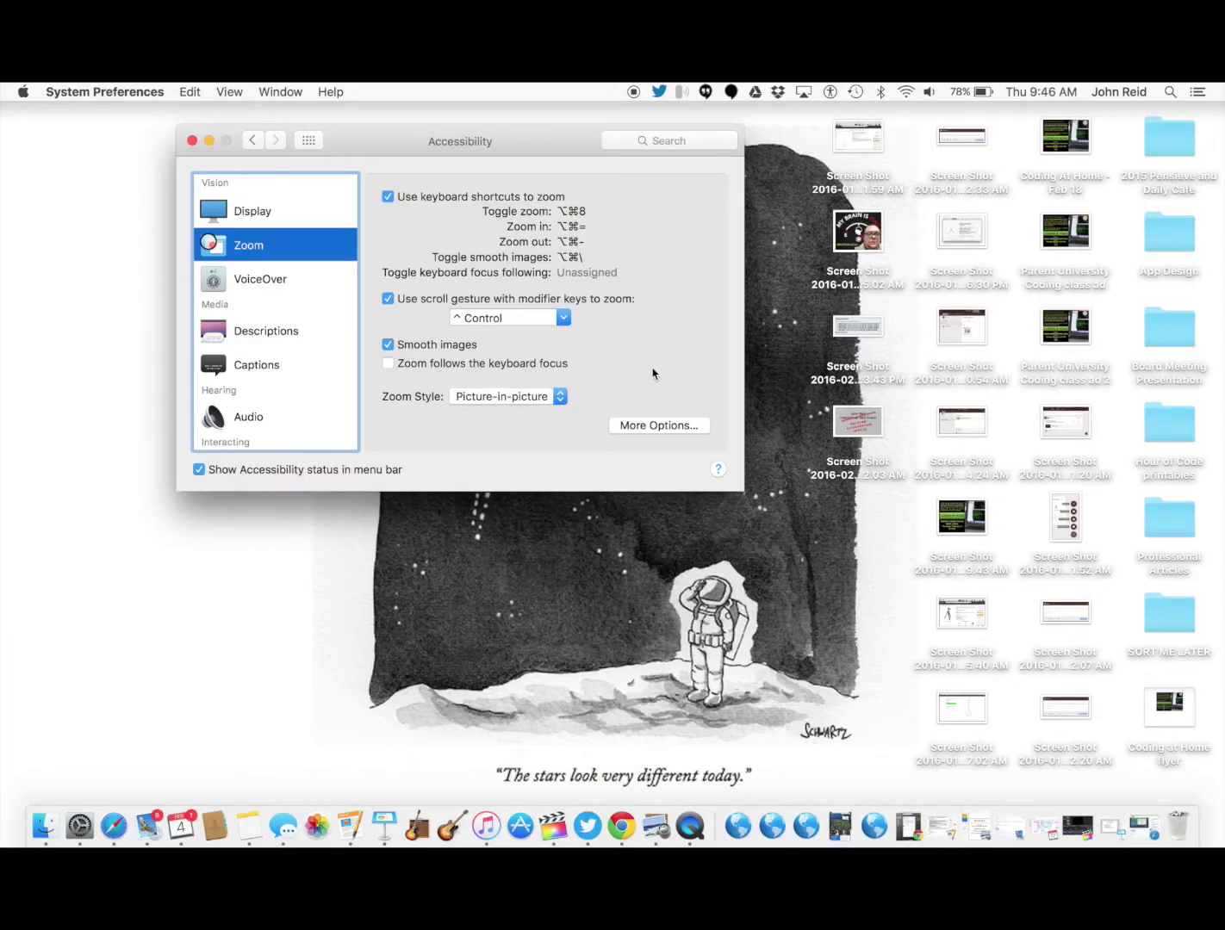
{"action": "key", "text": "alt+super+8"}
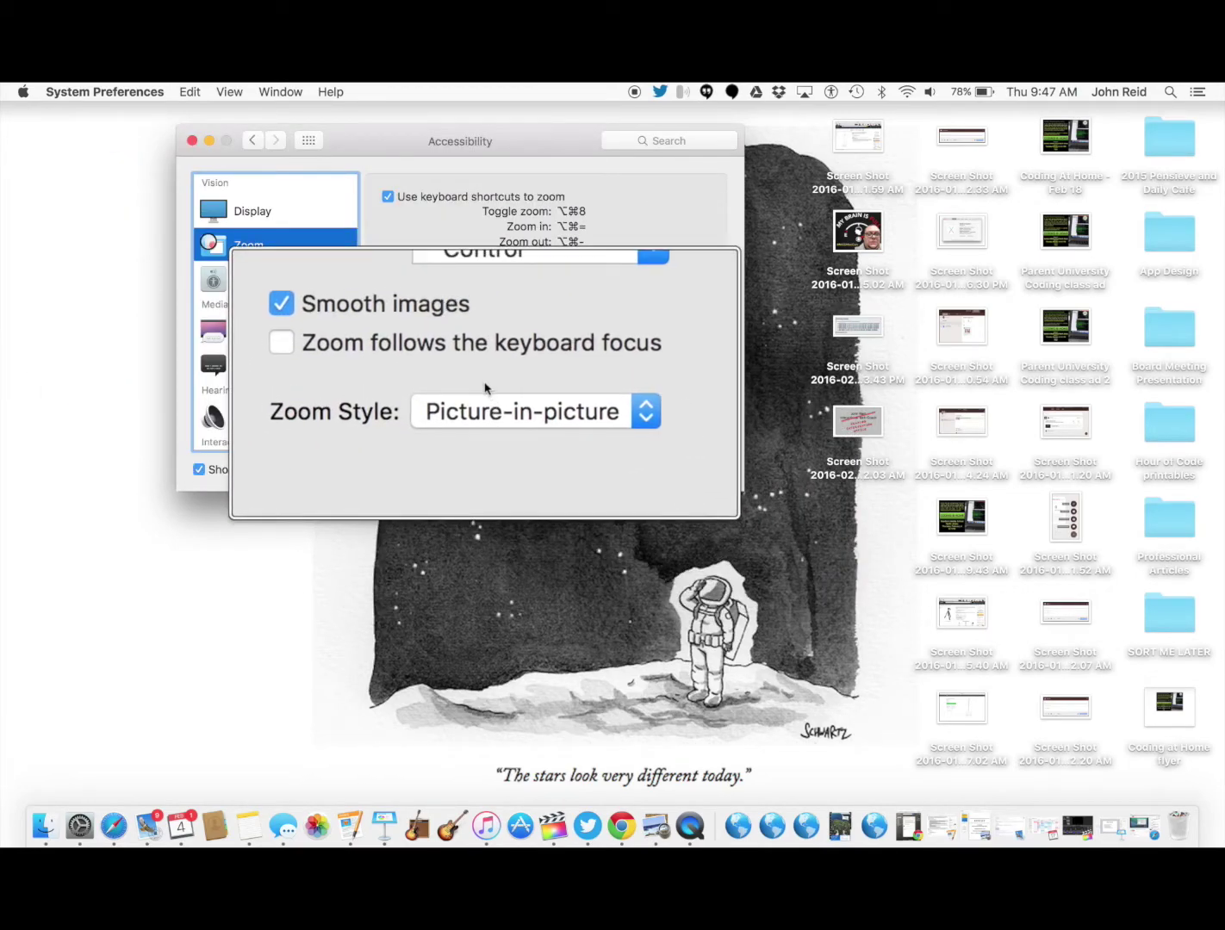
{"action": "key", "text": "alt+super+equal"}
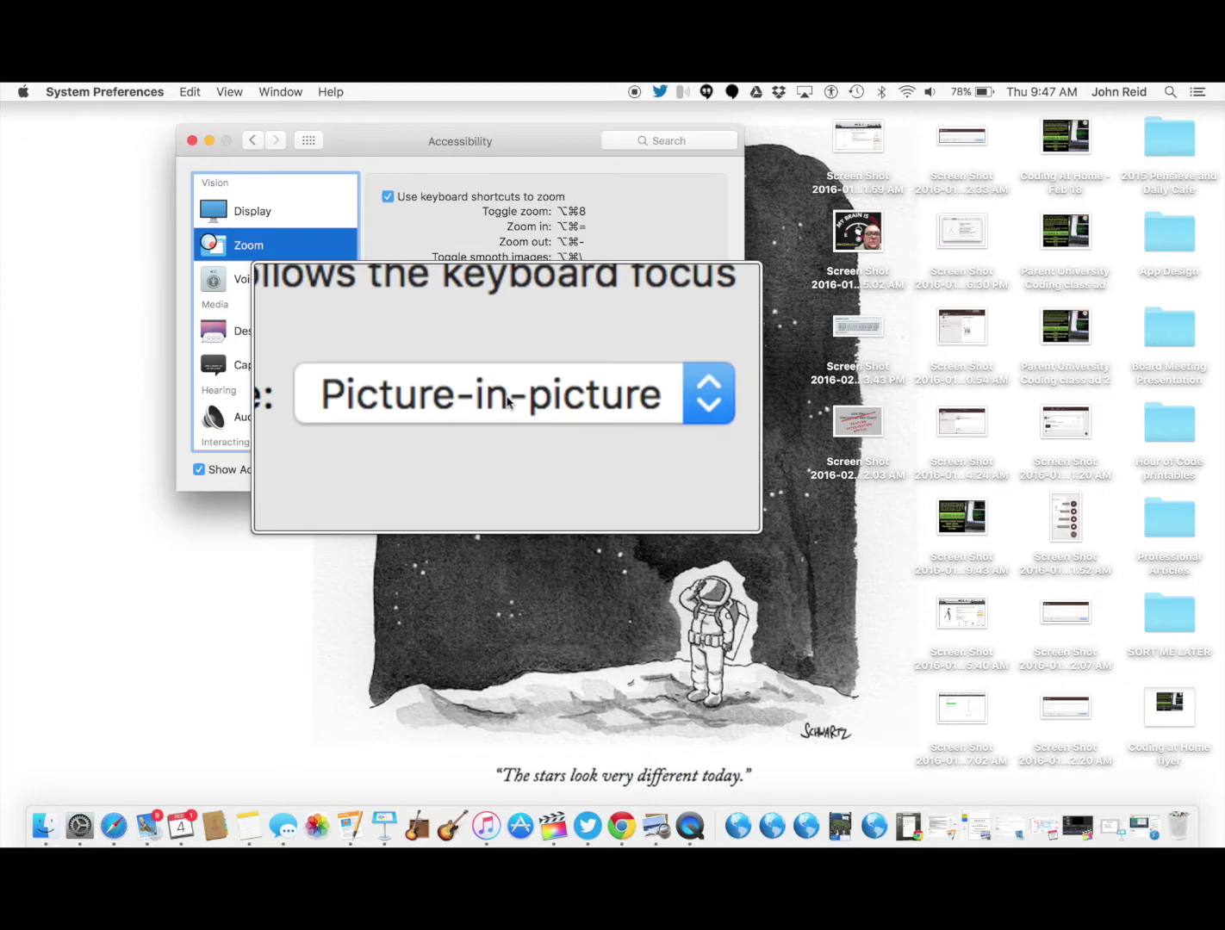
{"action": "key", "text": "alt+super+equal"}
{"action": "key", "text": "alt+super+equal"}
{"action": "key", "text": "alt+super+equal"}
{"action": "key", "text": "alt+super+equal"}
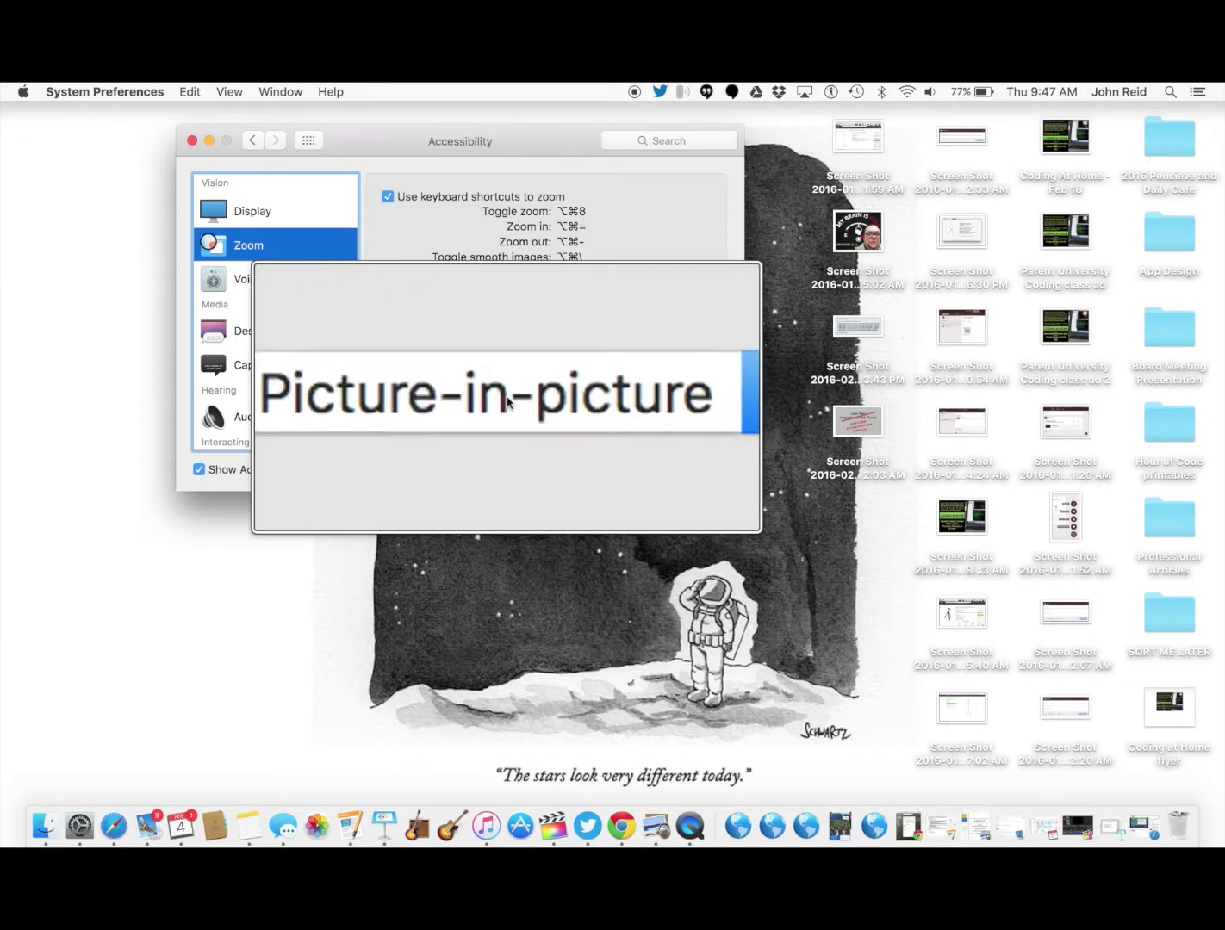
Step: Adjust the lens magnification out and back in, turn zoom off, and switch to Chrome
{"action": "key", "text": "alt+super+minus"}
{"action": "key", "text": "alt+super+minus"}
{"action": "key", "text": "alt+super+minus"}
{"action": "key", "text": "alt+super+minus"}
{"action": "key", "text": "alt+super+minus"}
{"action": "key", "text": "alt+super+minus"}
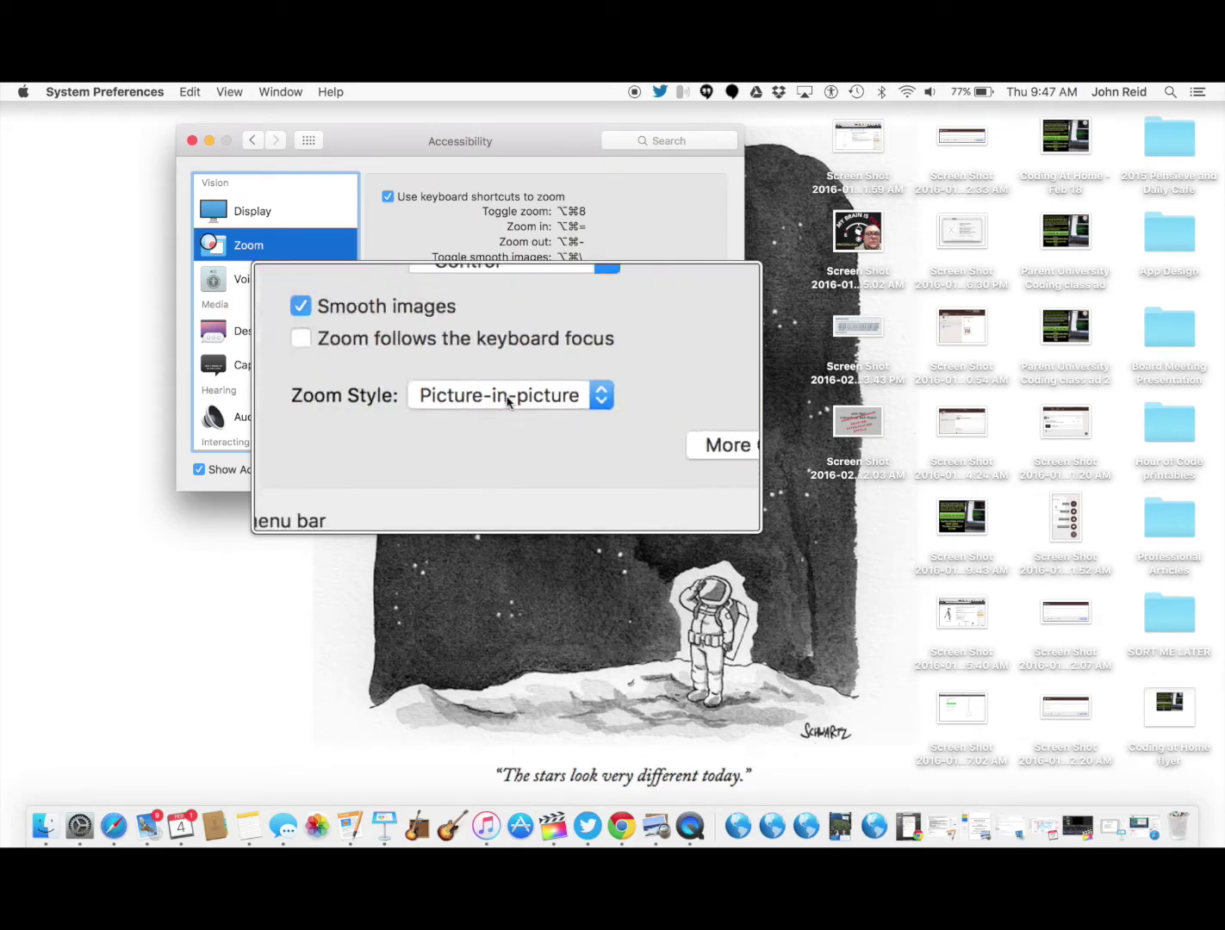
{"action": "key", "text": "alt+super+equal"}
{"action": "key", "text": "alt+super+equal"}
{"action": "key", "text": "alt+super+equal"}
{"action": "key", "text": "alt+super+minus"}
{"action": "key", "text": "alt+super+minus"}
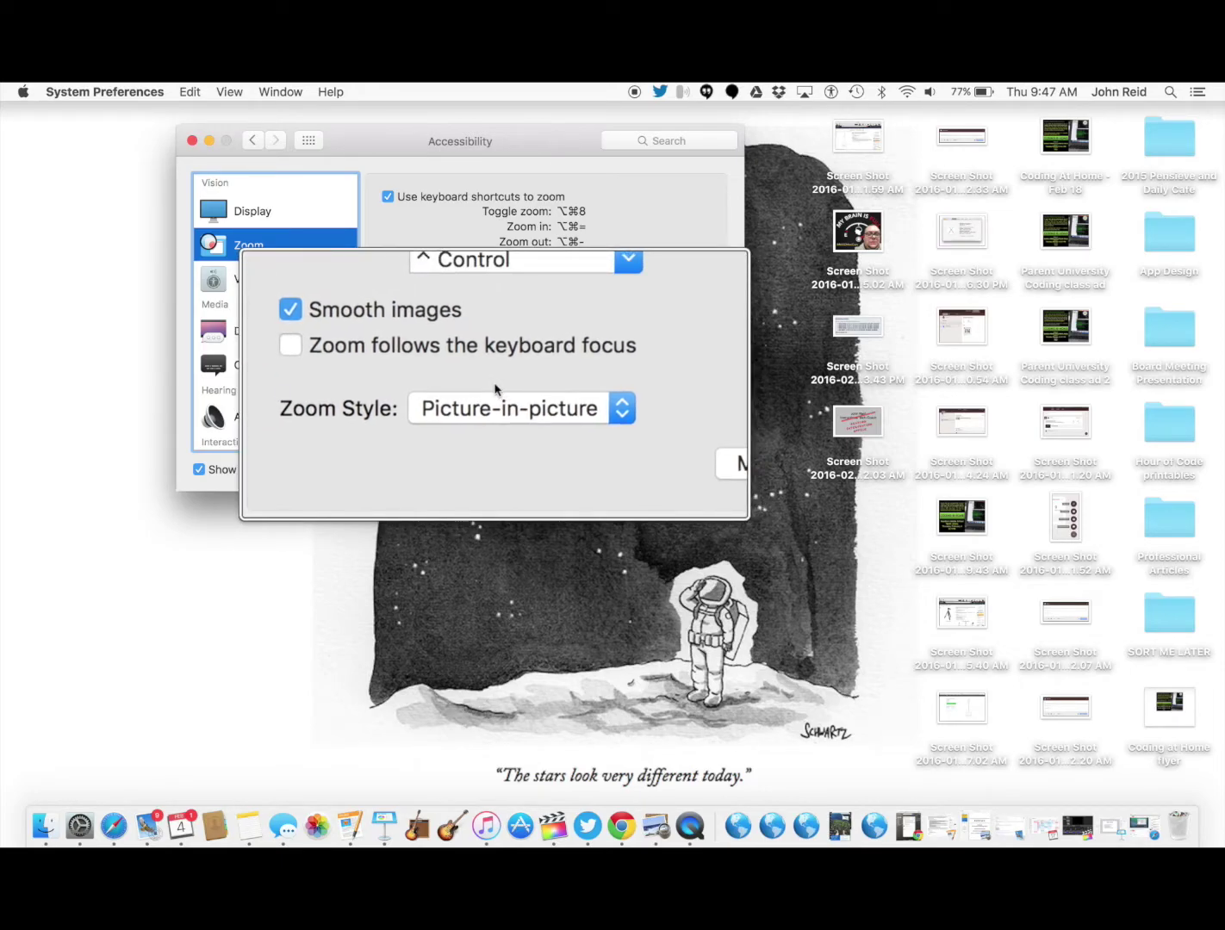
{"action": "key", "text": "alt+super+8"}
{"action": "left_click", "coordinate": [621, 829]}
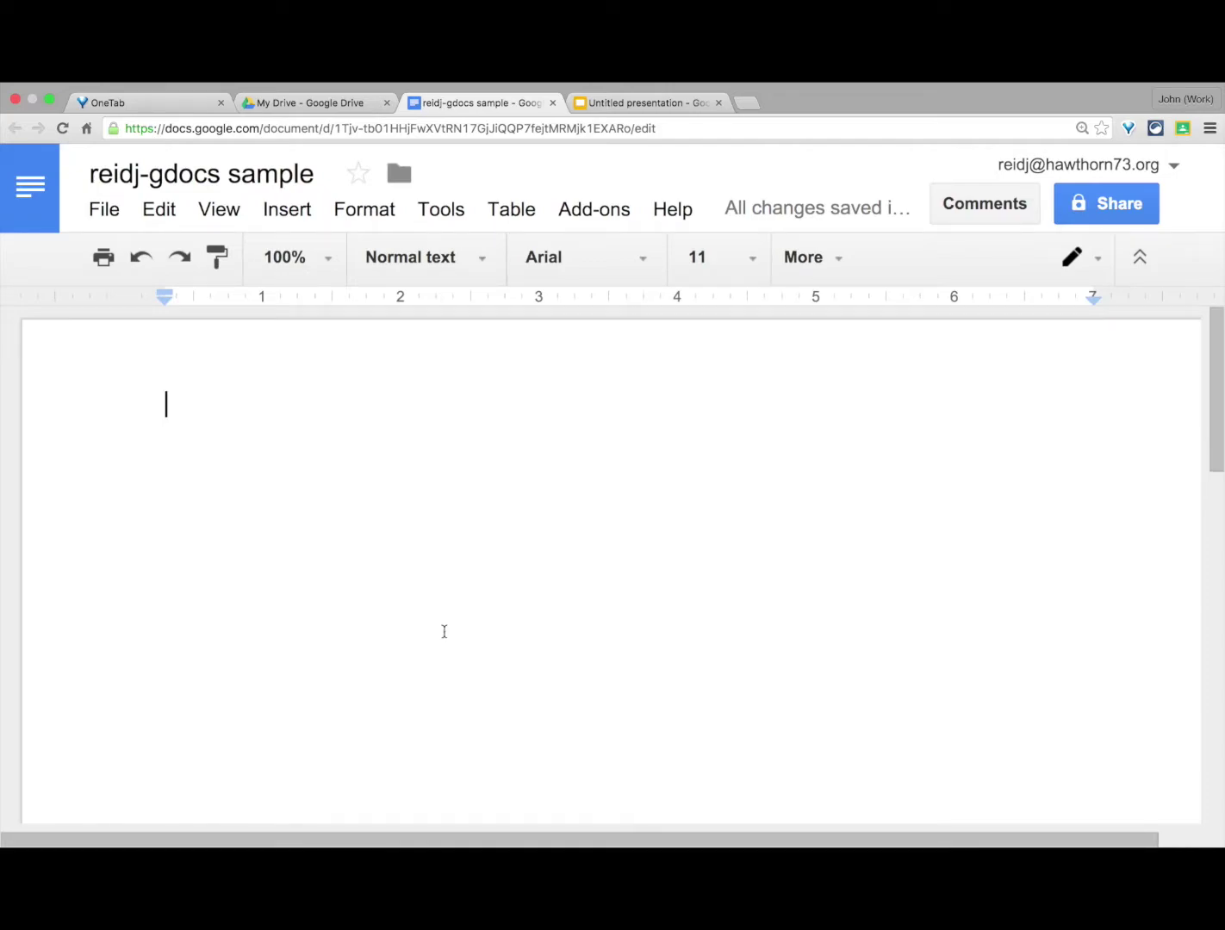
Step: Reset the Google Docs page zoom to 100% and view the paragraph style and font lists
{"action": "key", "text": "super+minus"}
{"action": "key", "text": "super+minus"}
{"action": "key", "text": "super+minus"}
{"action": "key", "text": "super+minus"}
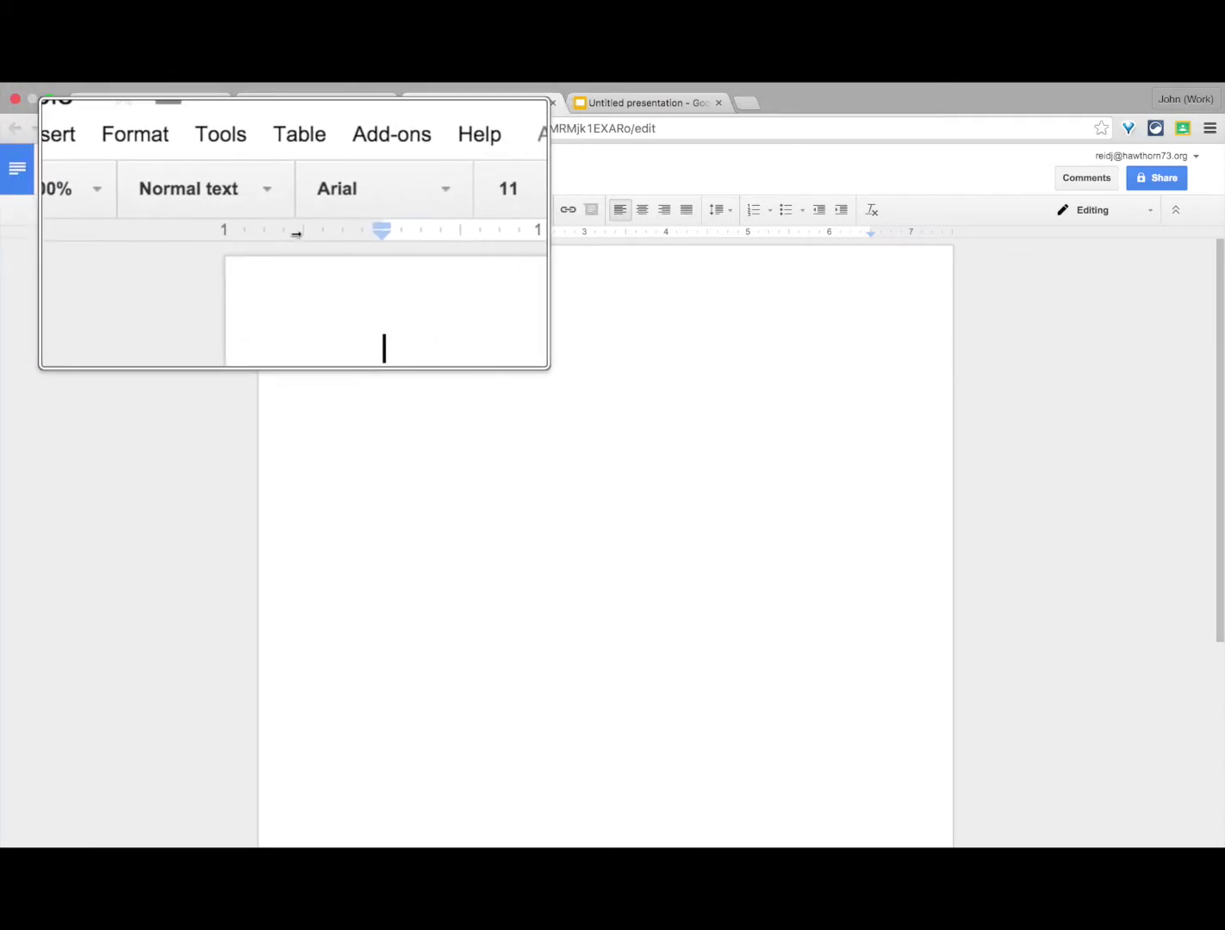
{"action": "left_click", "coordinate": [277, 225]}
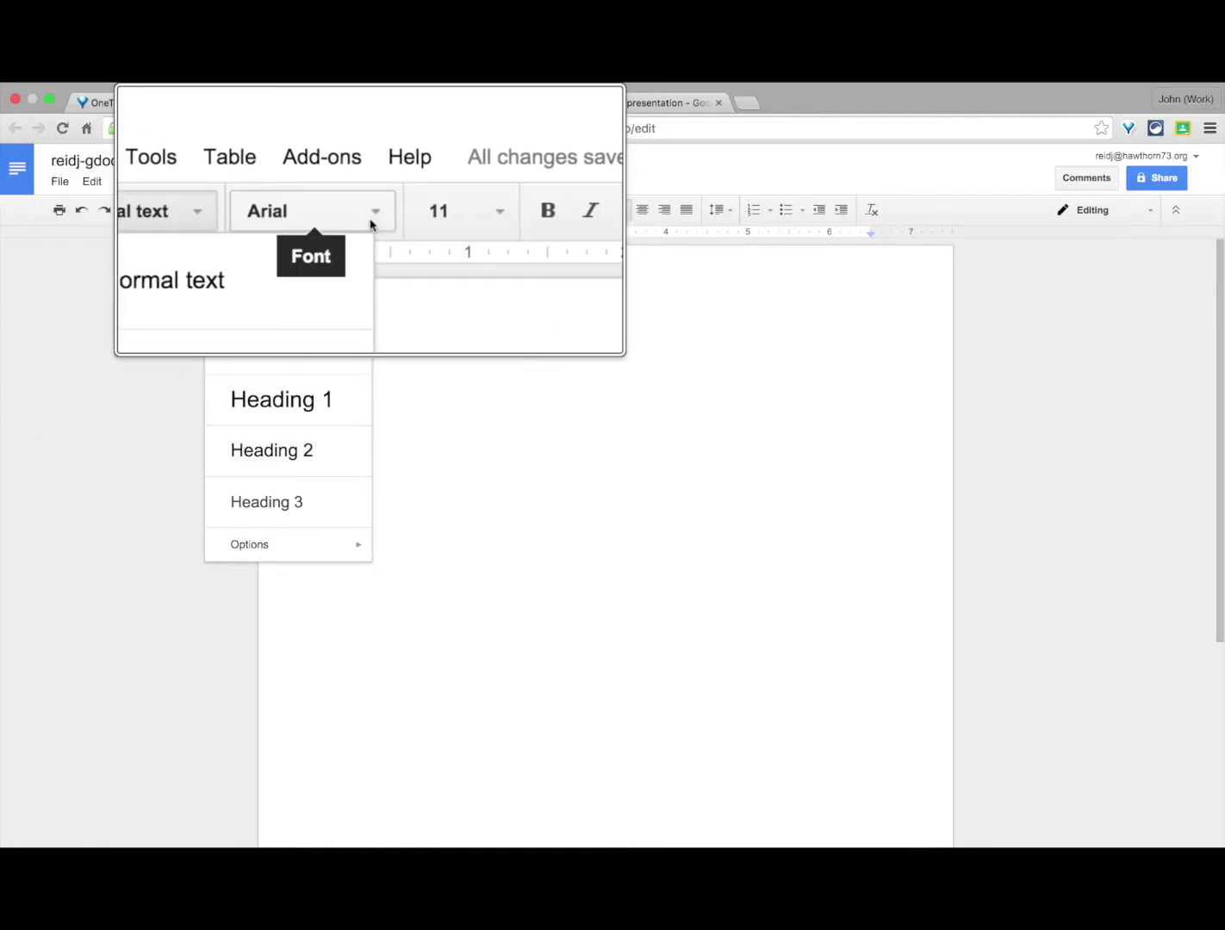
{"action": "left_click", "coordinate": [370, 223]}
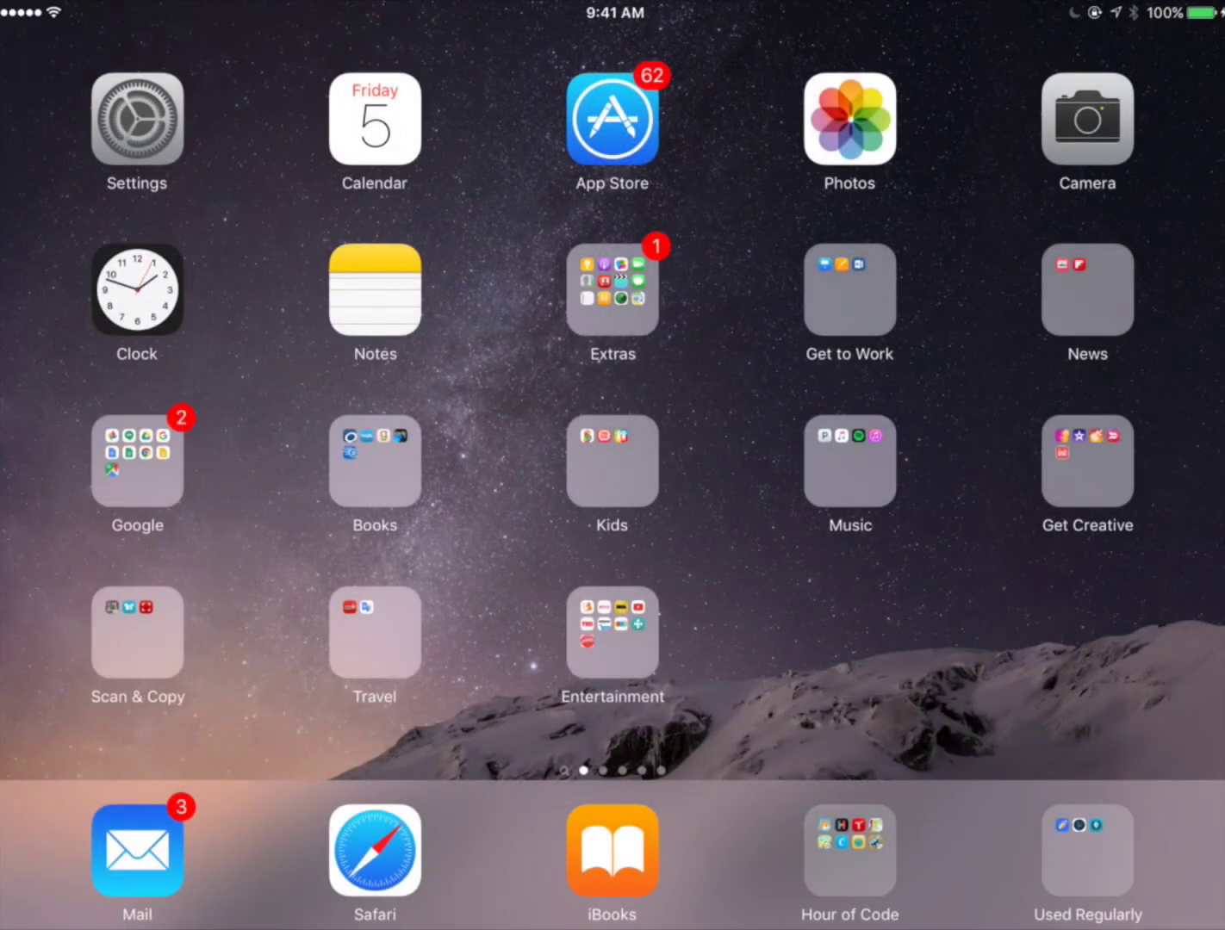
Step: On the iPad, go to Settings > General > Accessibility > Zoom
{"action": "left_click", "coordinate": [137, 118]}
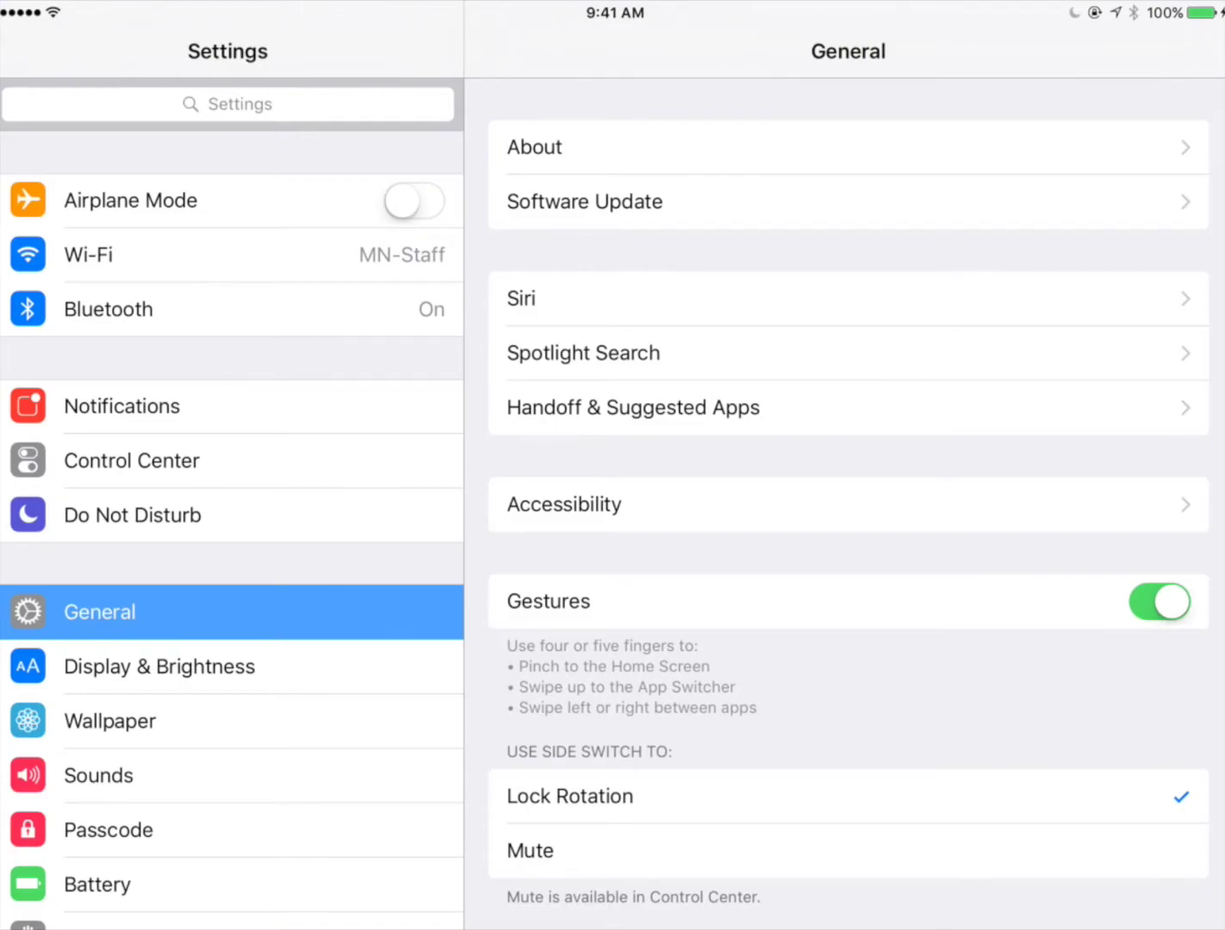
{"action": "left_click", "coordinate": [564, 504]}
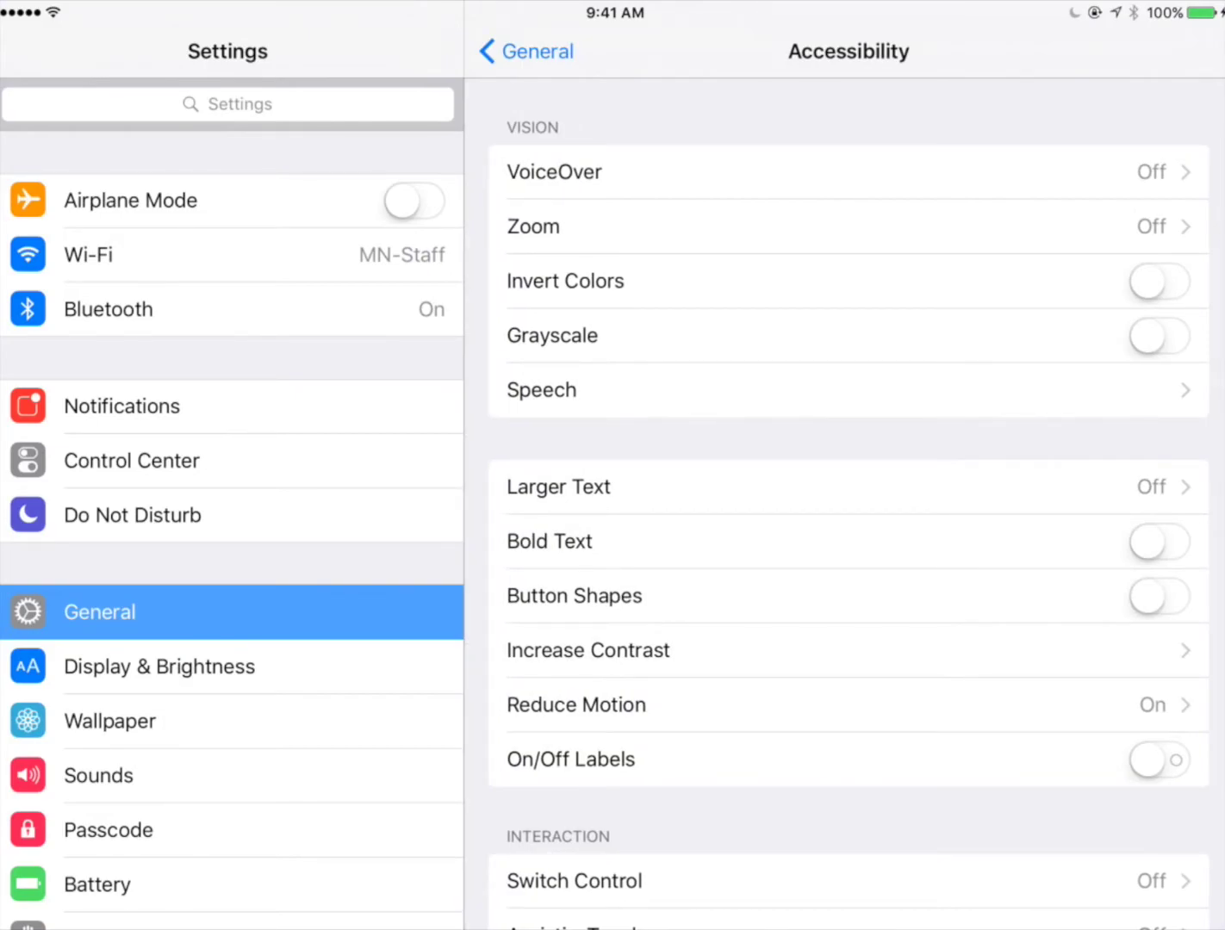
{"action": "left_click", "coordinate": [551, 226]}
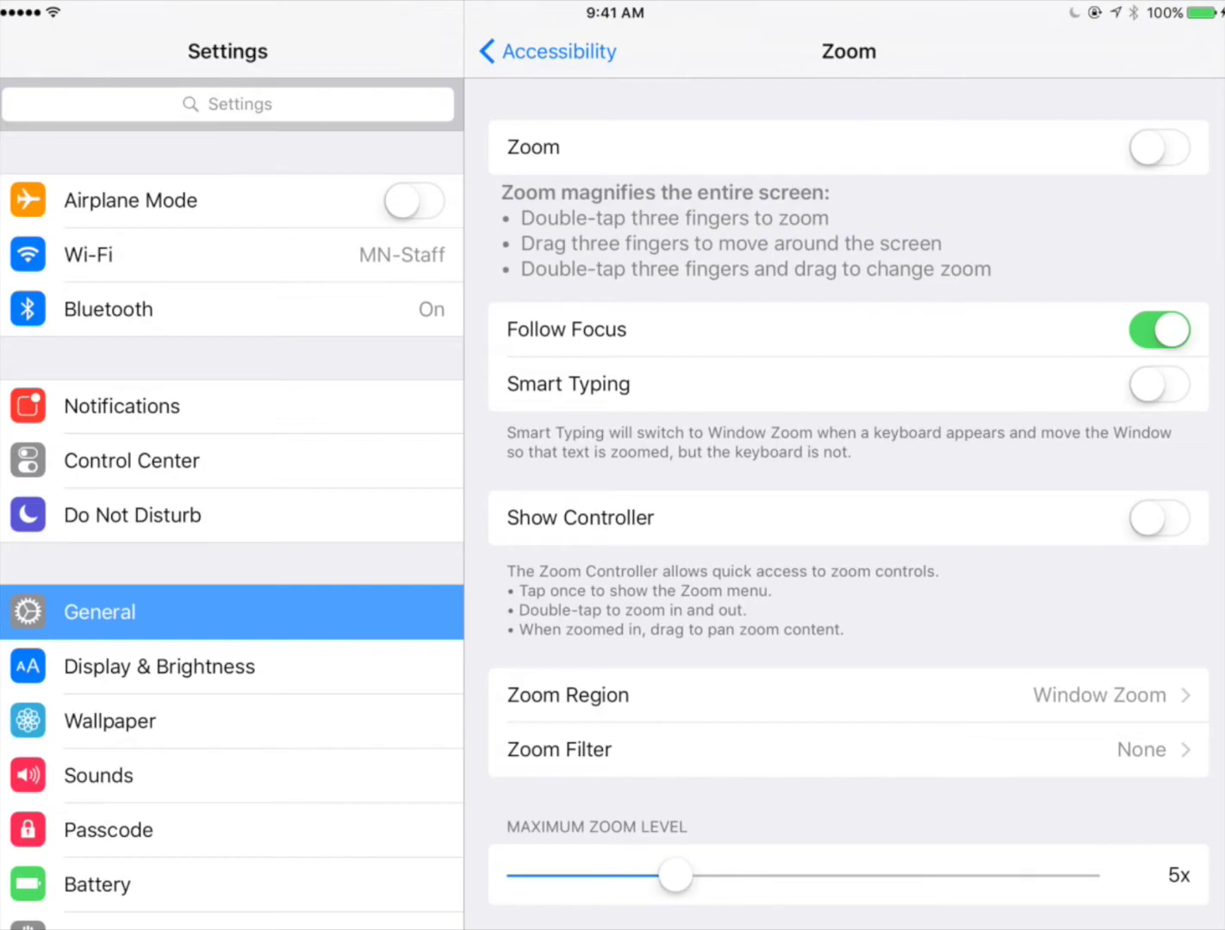
Step: Switch Zoom on, then move the window lens lower and pan it over the Zoom description text
{"action": "left_click", "coordinate": [1159, 148]}
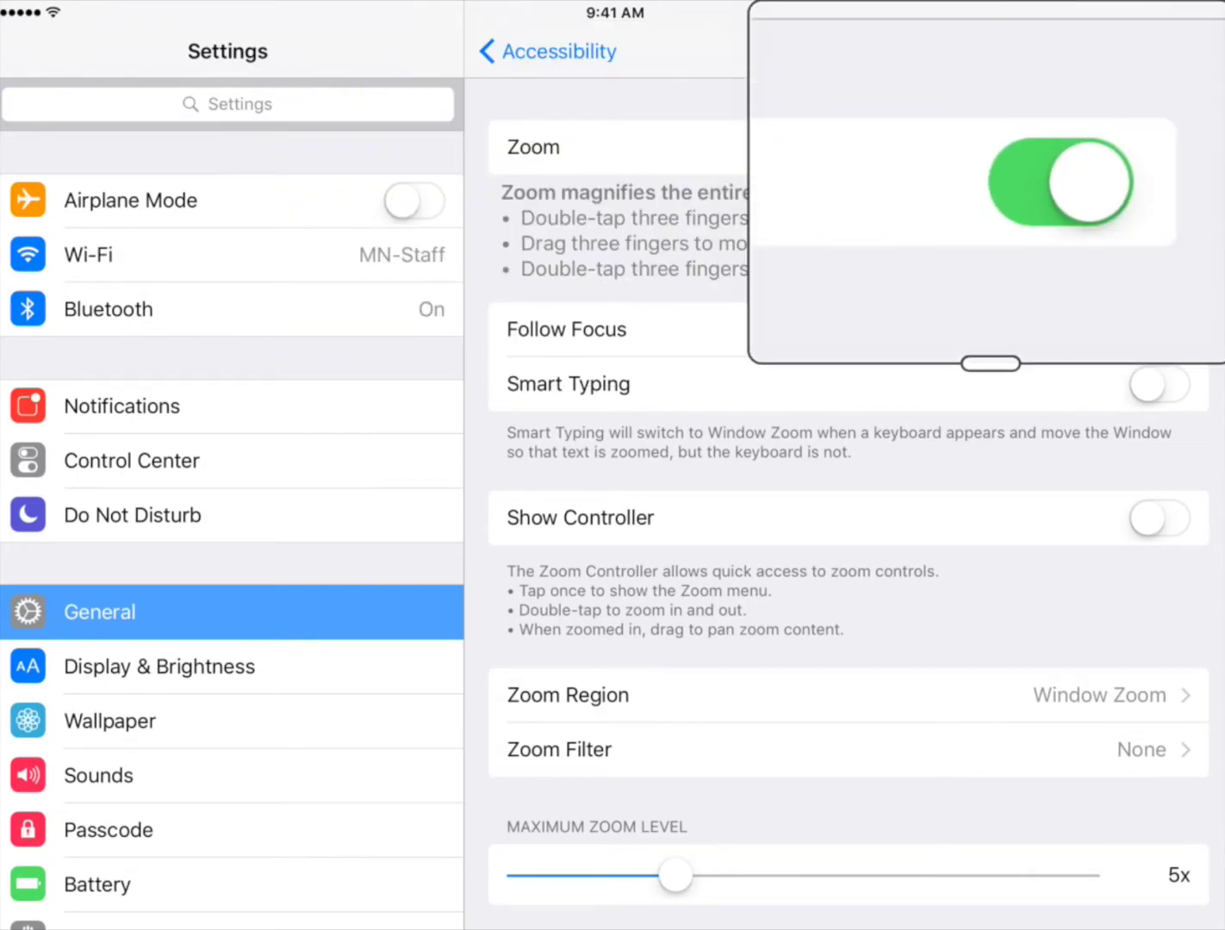
{"action": "left_click", "coordinate": [990, 363]}
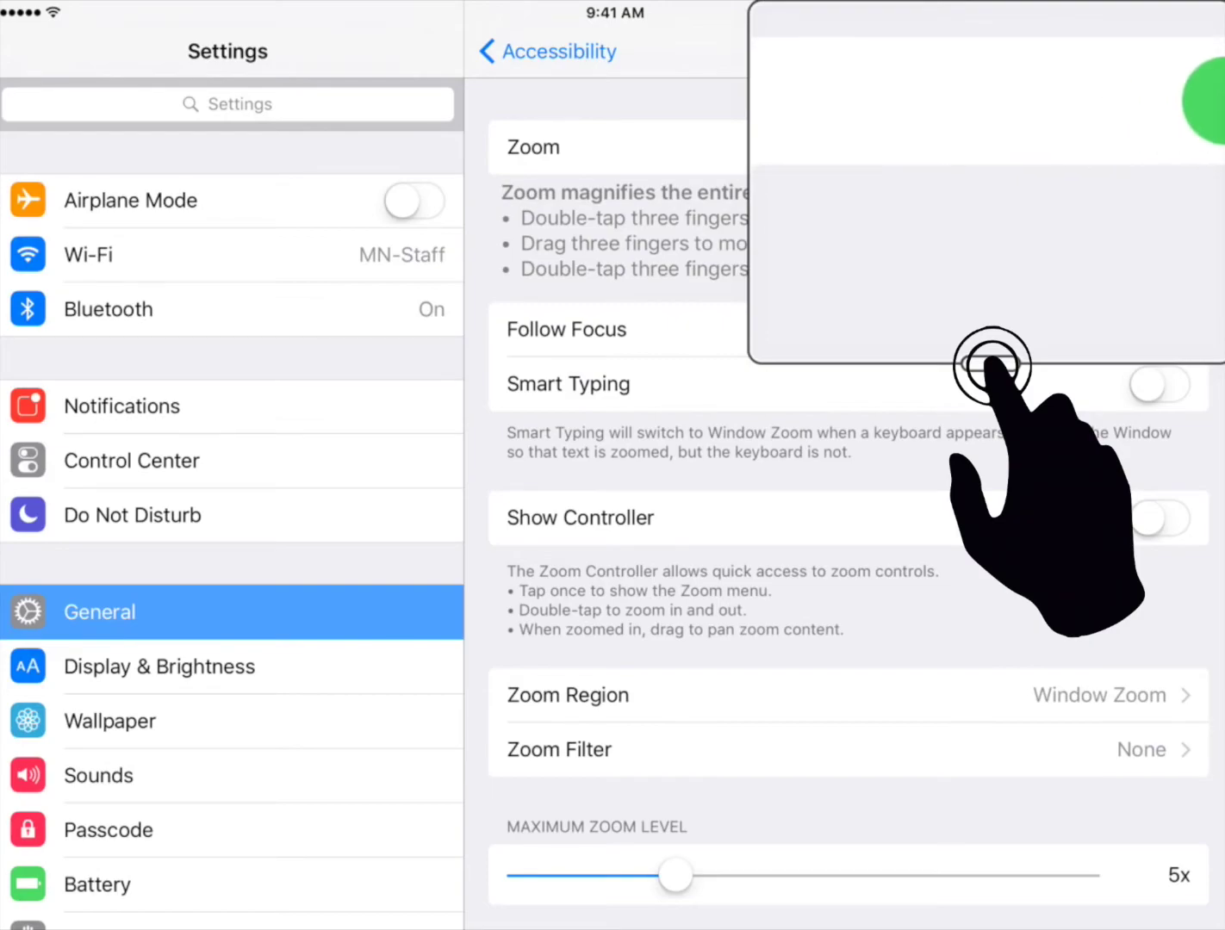
{"action": "left_click_drag", "start_coordinate": [990, 364], "coordinate": [722, 418]}
{"action": "left_click_drag", "start_coordinate": [717, 249], "coordinate": [722, 375]}
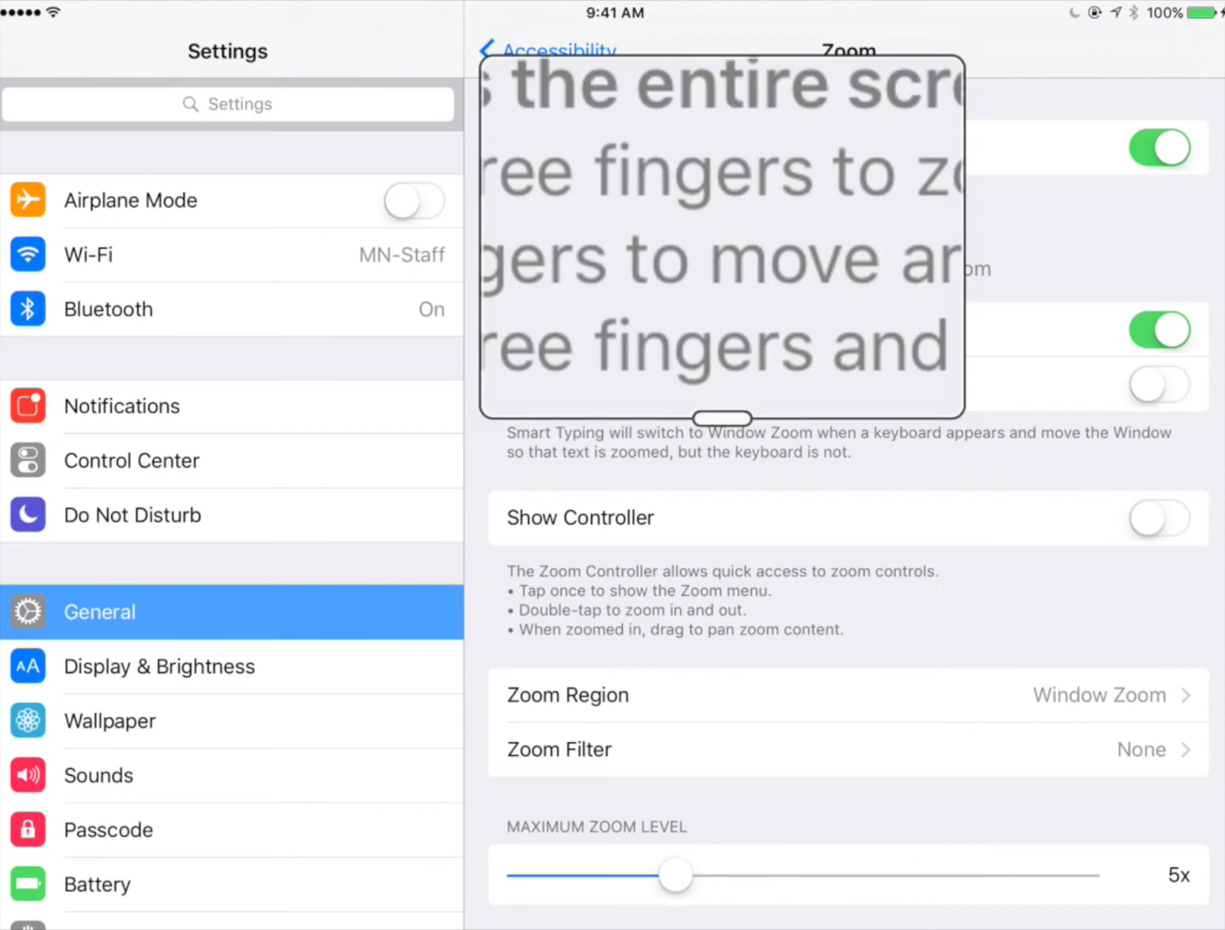